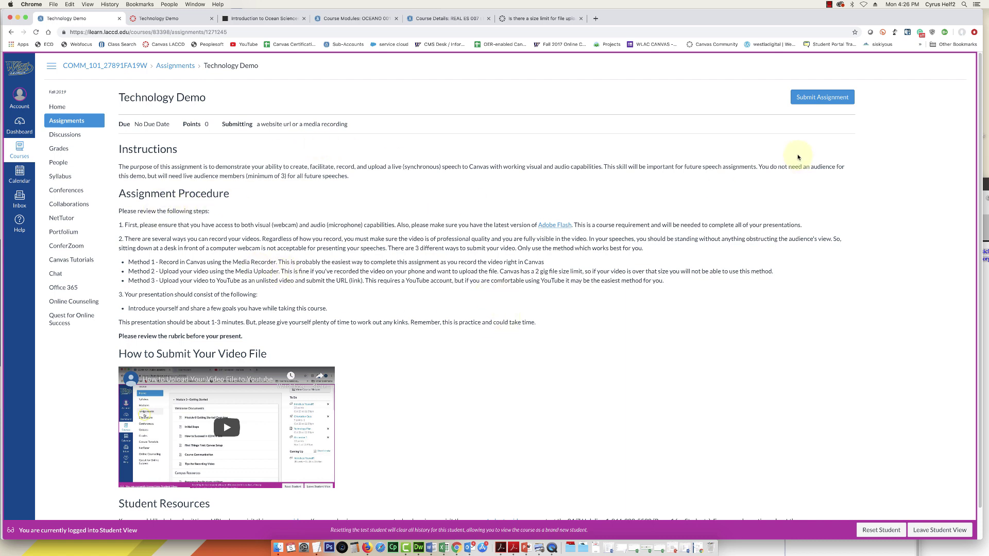
# - Open the Media submission recorder for Technology Demo with a live webcam preview
pyautogui.click(817, 98)
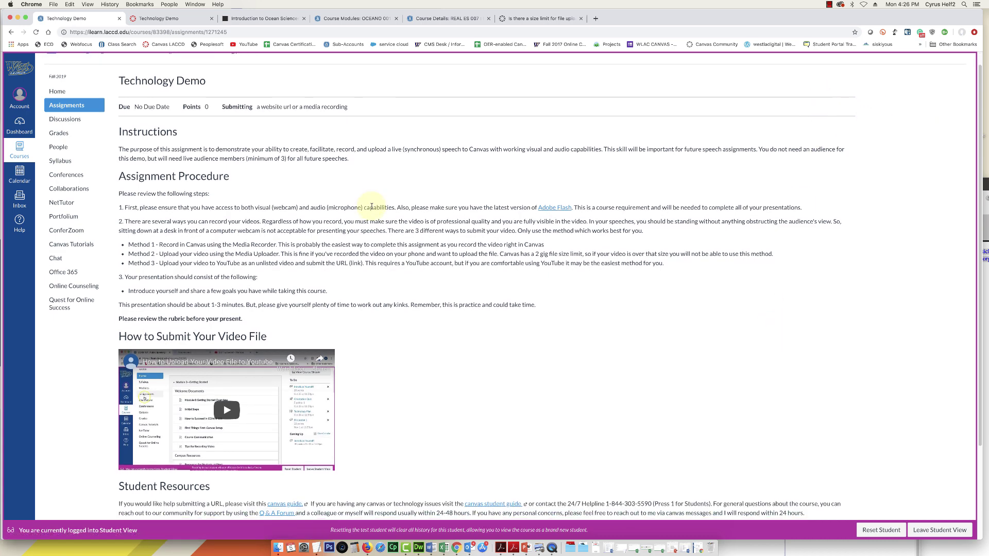
pyautogui.scroll(-2, 402, 199)
pyautogui.scroll(-2, 399, 200)
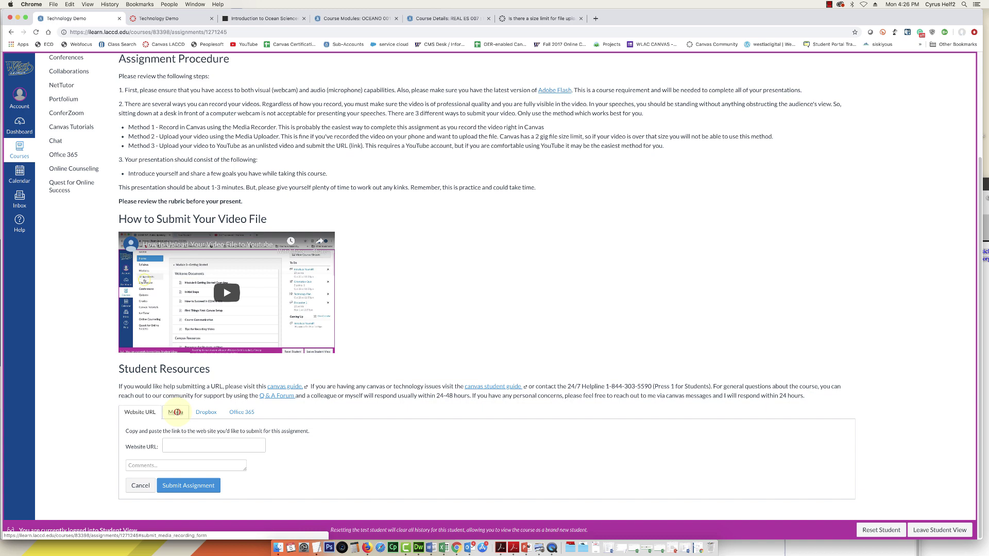
pyautogui.click(176, 412)
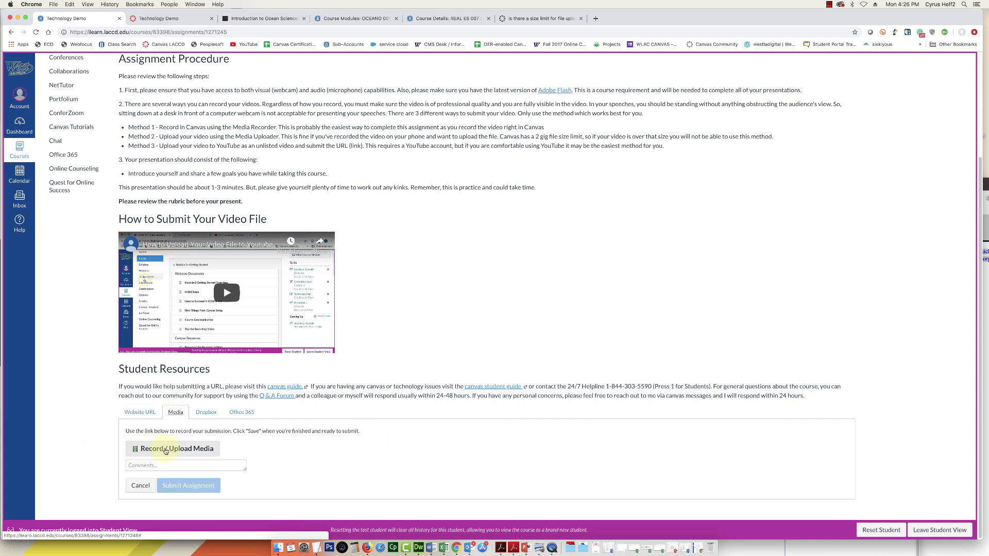
pyautogui.click(183, 451)
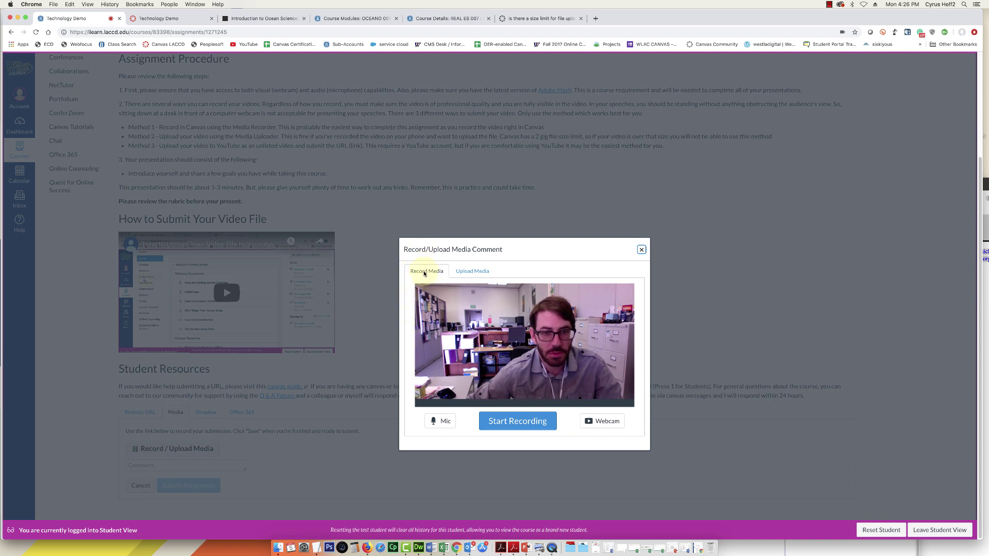
# - Record a short webcam video and stop the recording
pyautogui.click(425, 273)
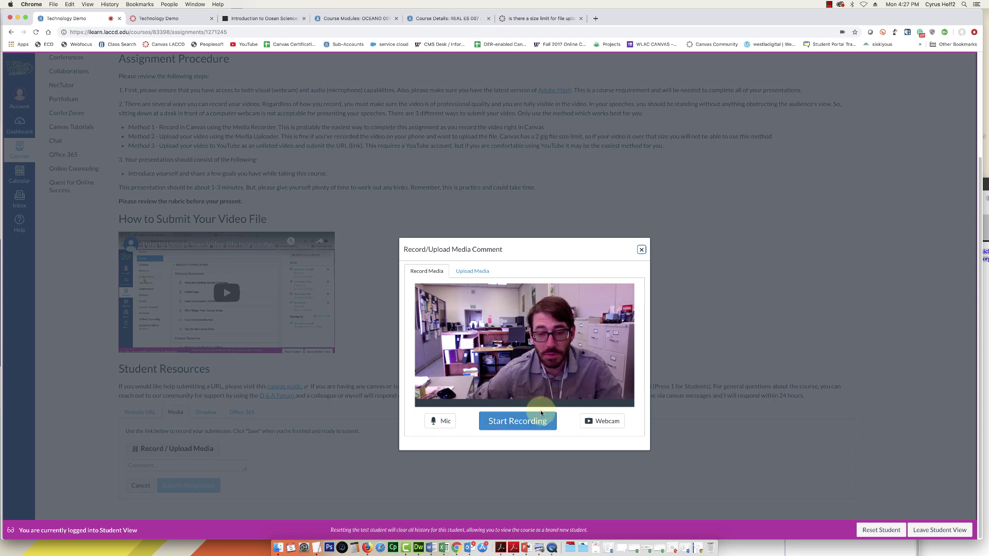
pyautogui.click(515, 425)
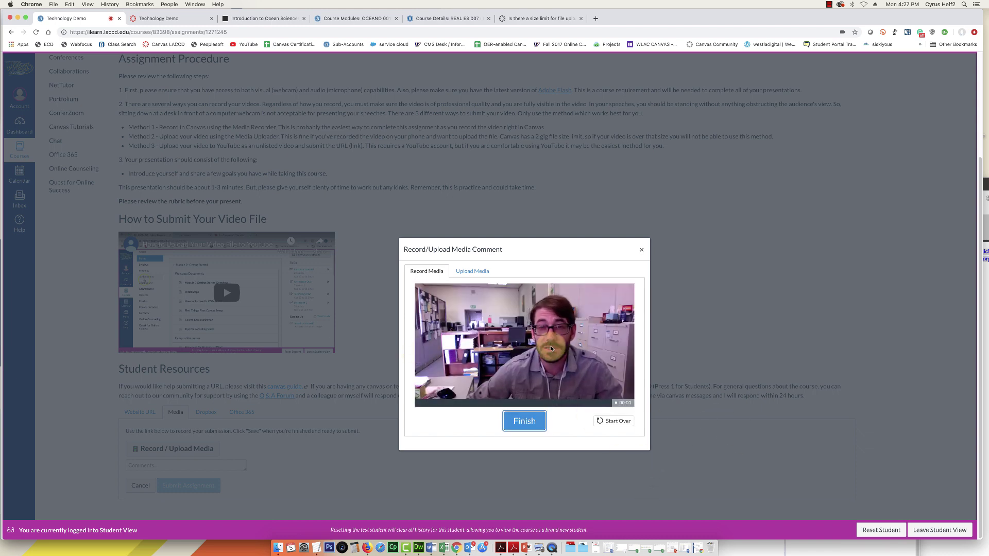
pyautogui.click(517, 421)
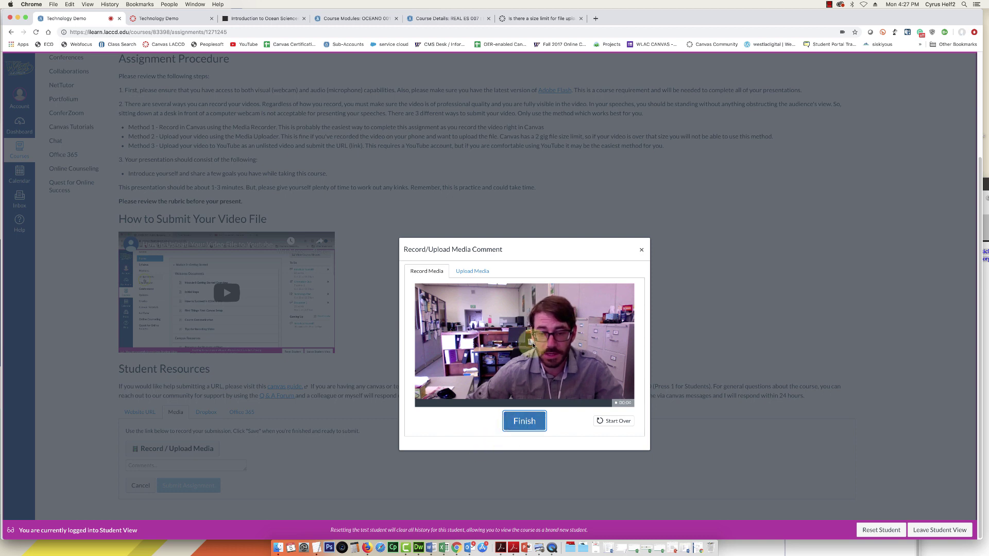
pyautogui.click(524, 421)
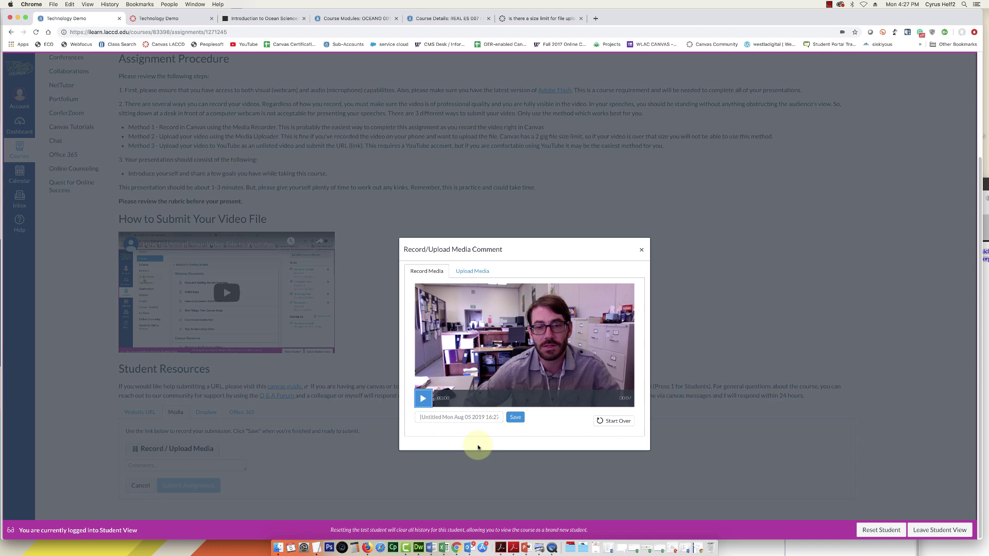
# - Save the recorded webcam clip to the media submission
pyautogui.click(515, 417)
pyautogui.click(516, 418)
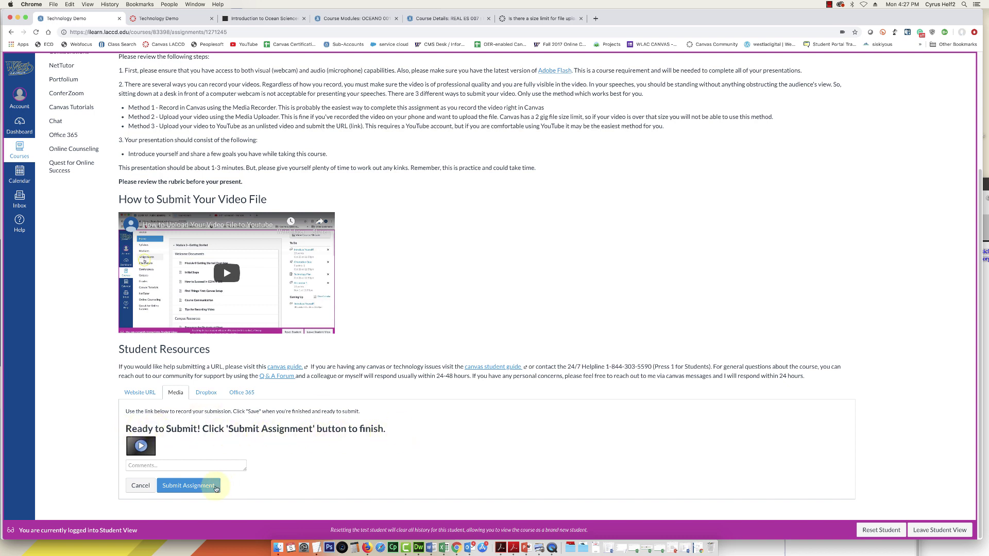
# - Submit the Technology Demo assignment with the recorded video
pyautogui.click(185, 486)
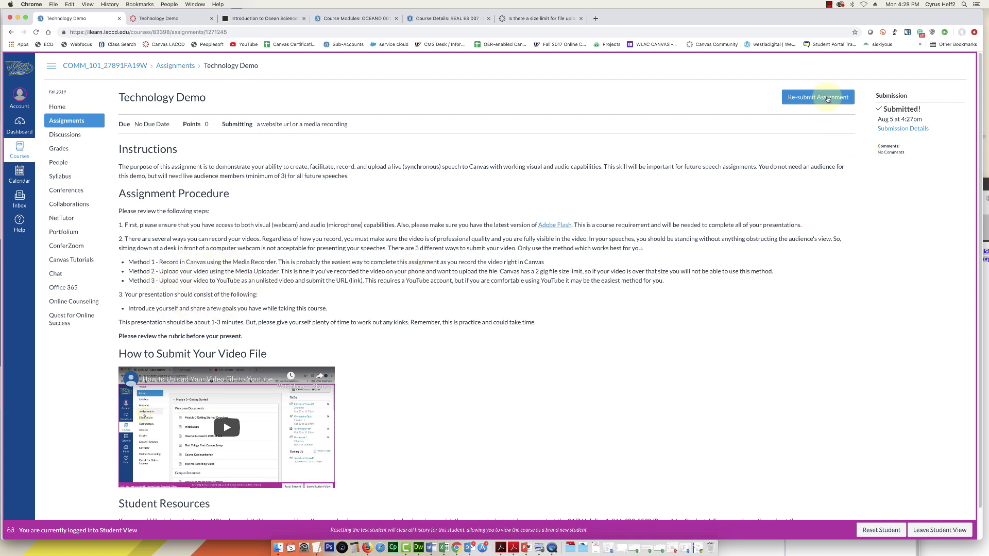
pyautogui.scroll(-1, 826, 98)
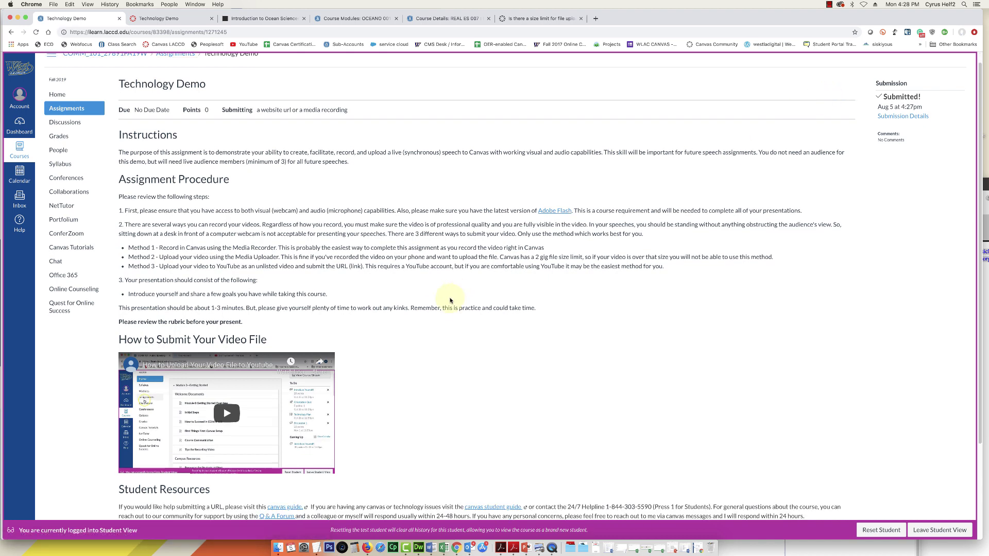
pyautogui.scroll(-3, 363, 332)
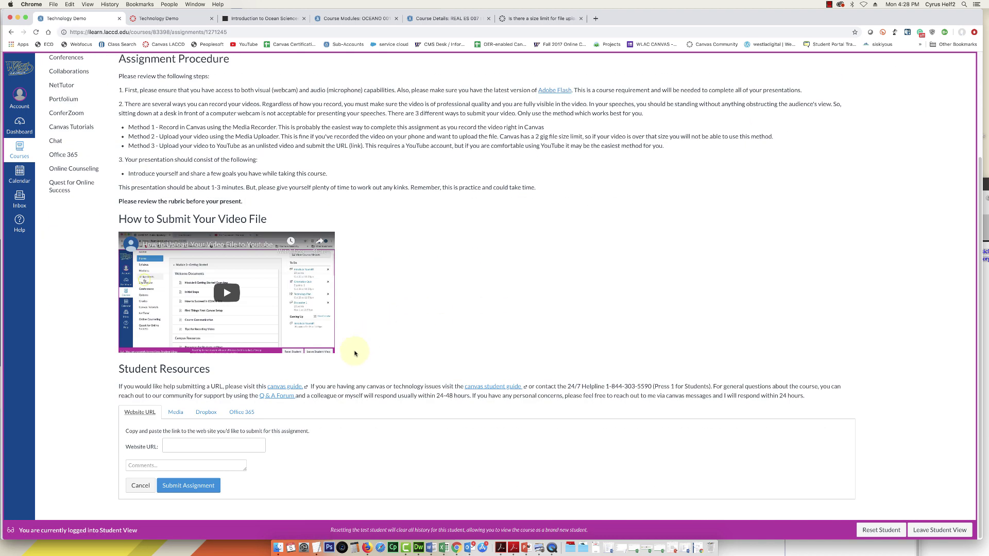
# - Open the media window on its Upload Media option for a video file
pyautogui.click(173, 413)
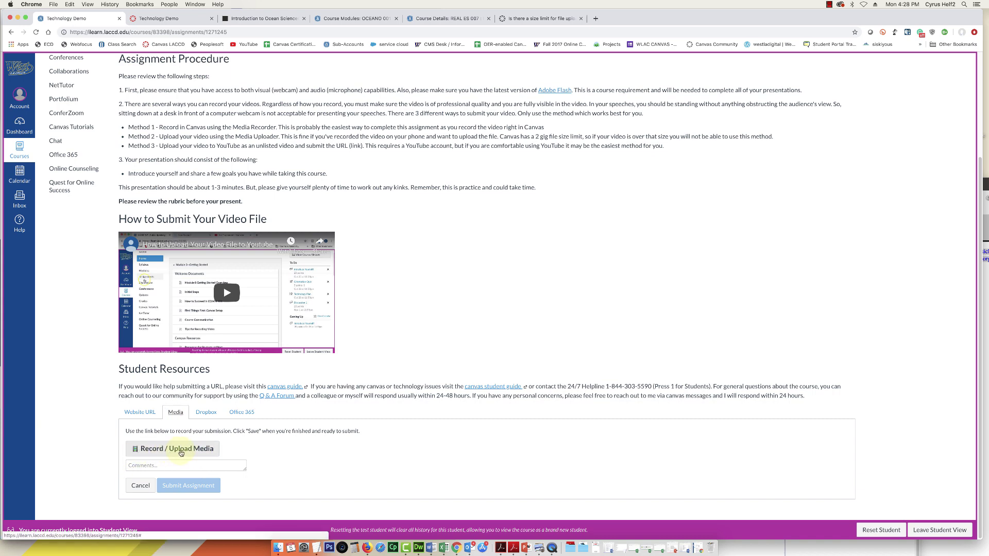
pyautogui.click(208, 450)
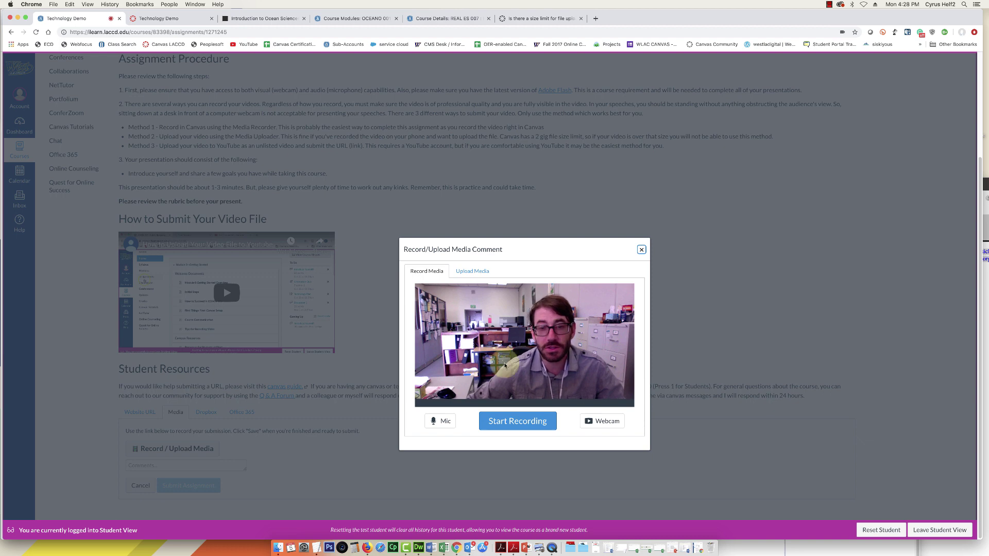
pyautogui.click(472, 272)
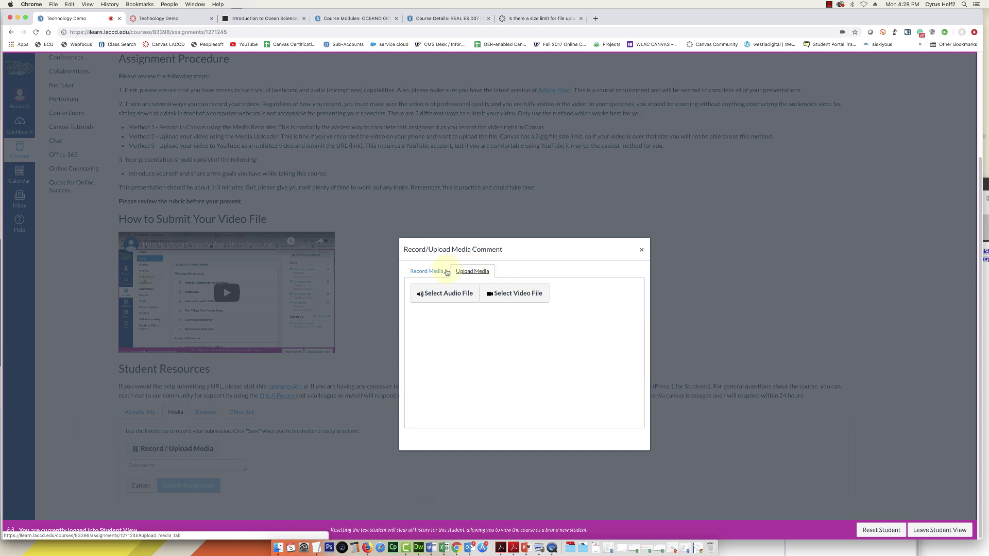
# - Upload myspeech.mov from the Desktop as the media submission
pyautogui.click(521, 298)
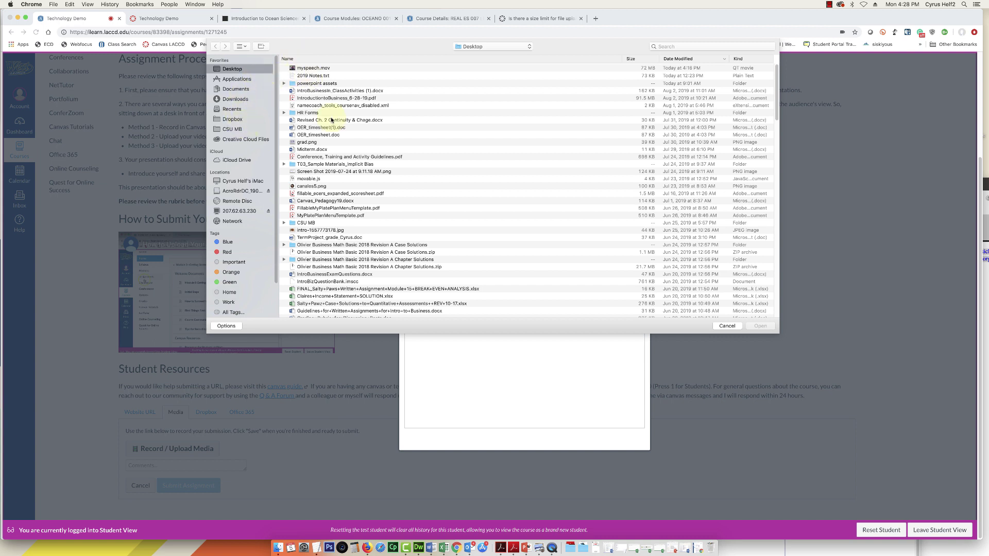
pyautogui.click(317, 70)
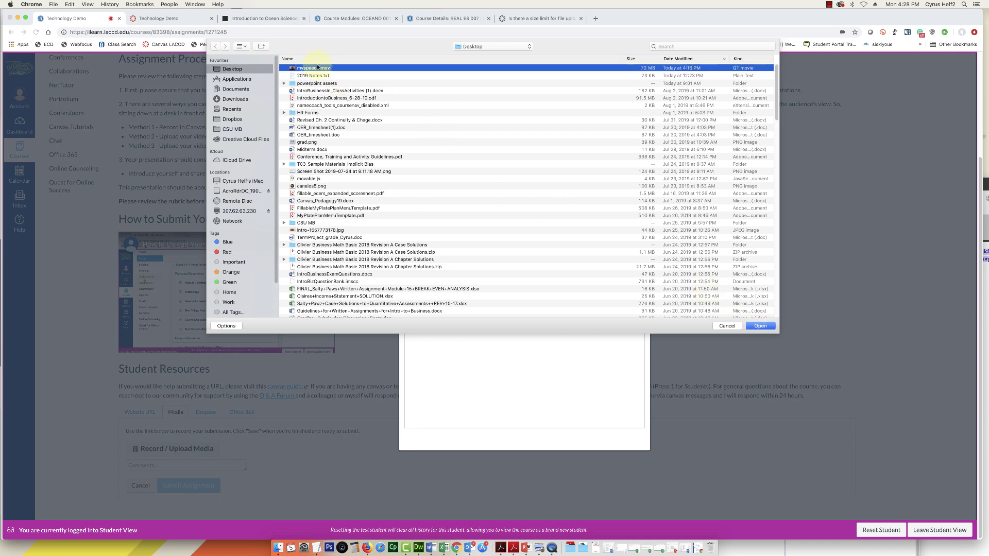
pyautogui.doubleClick(317, 68)
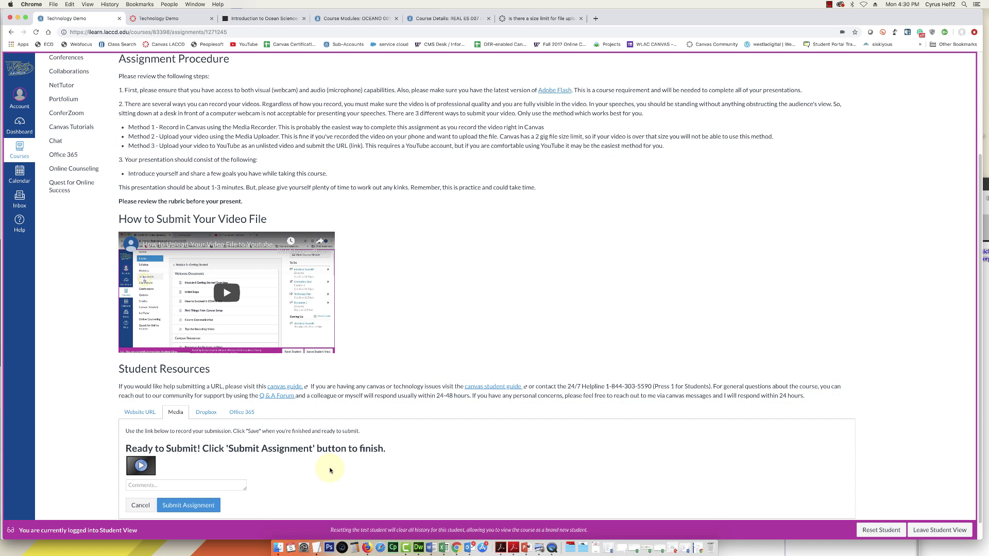
# - Submit the Technology Demo assignment with the uploaded myspeech.mov video
pyautogui.click(204, 506)
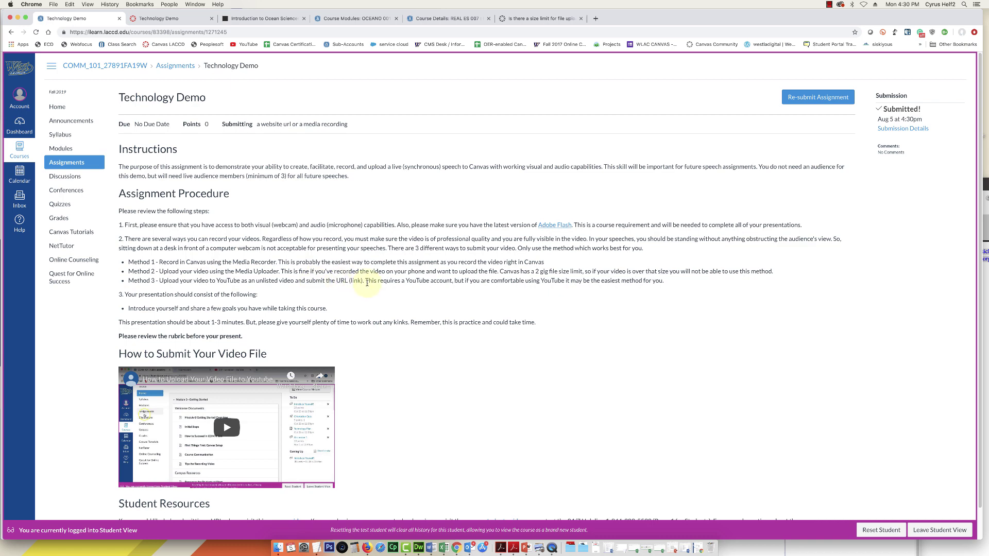
pyautogui.scroll(-1, 402, 231)
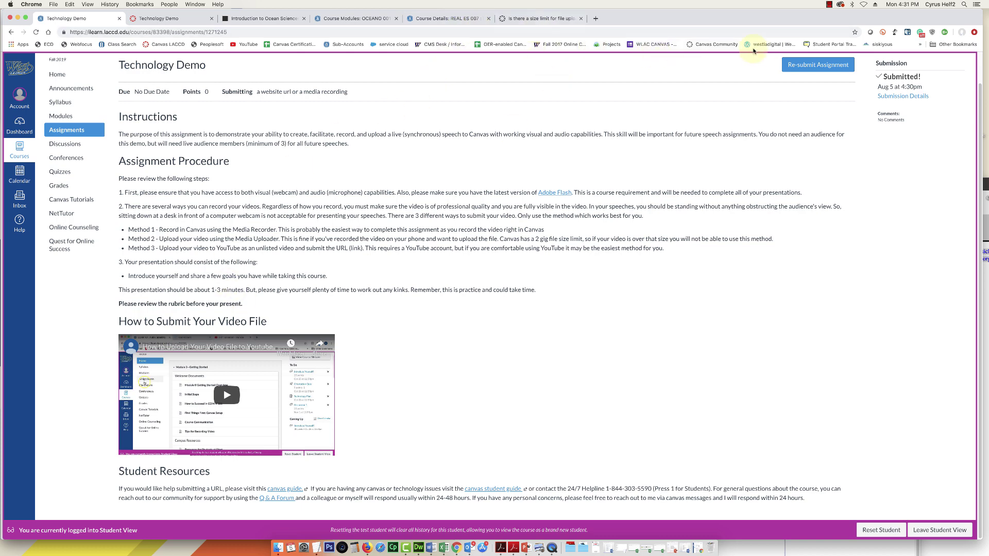
# - Start a resubmission of Technology Demo, showing the empty Website URL form
pyautogui.click(817, 67)
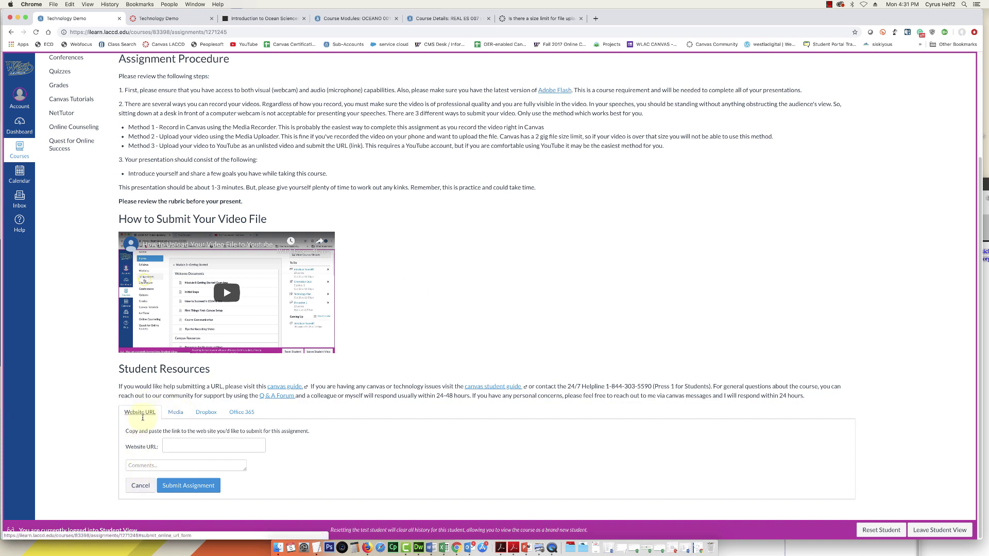
pyautogui.click(189, 445)
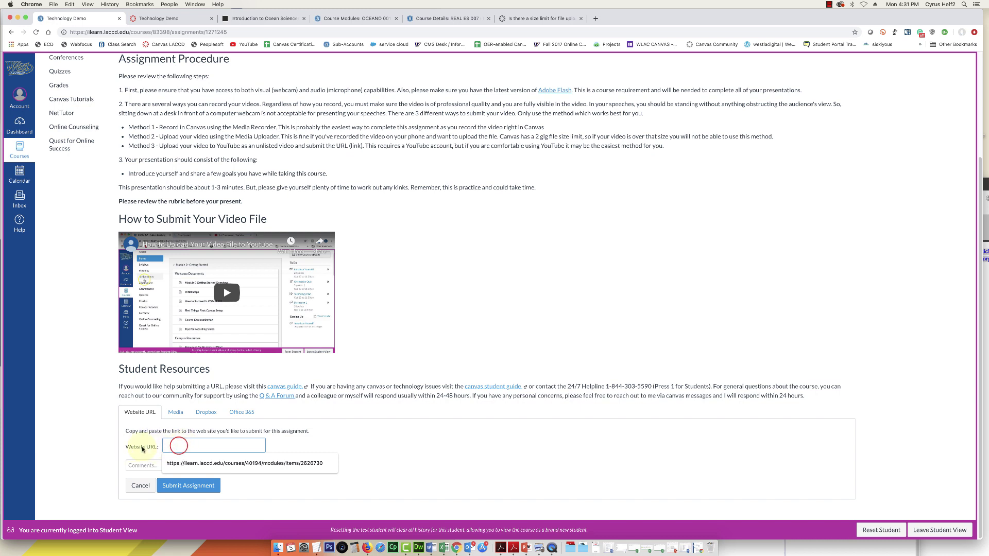
pyautogui.write('Technology Demo')
pyautogui.tripleClick(211, 449)
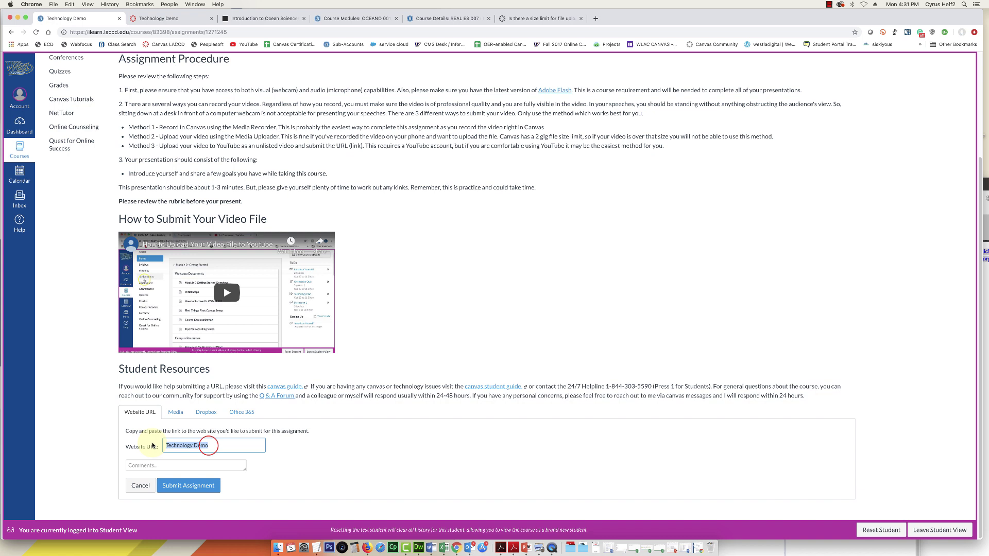
pyautogui.press('BackSpace')
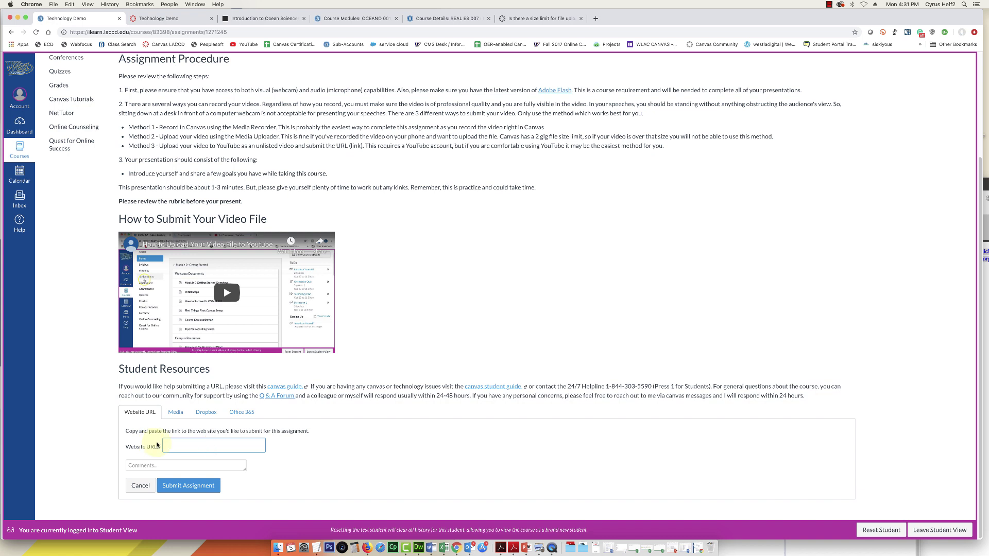